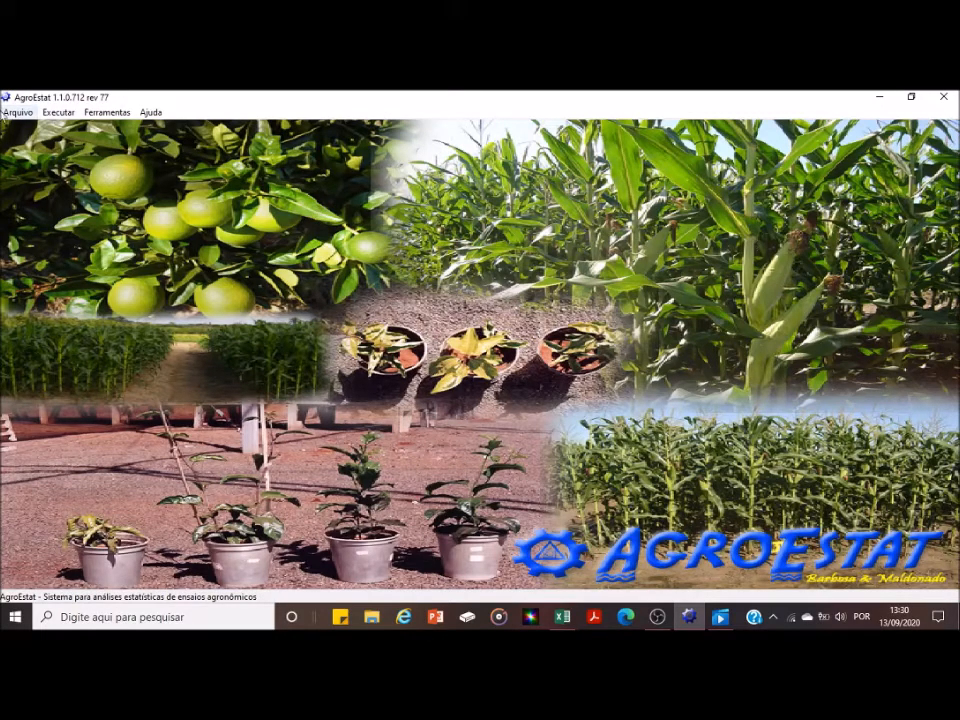
Create a new analysis-of-variance experiment of the type Delineamento em Blocos Casualizados.
click(12, 110)
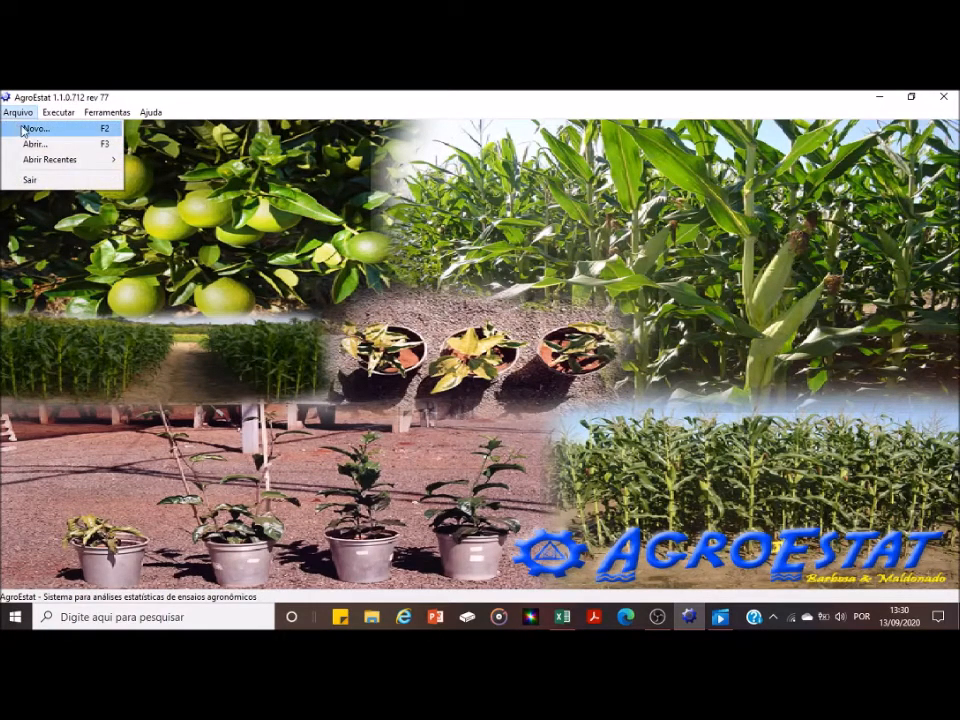
click(24, 129)
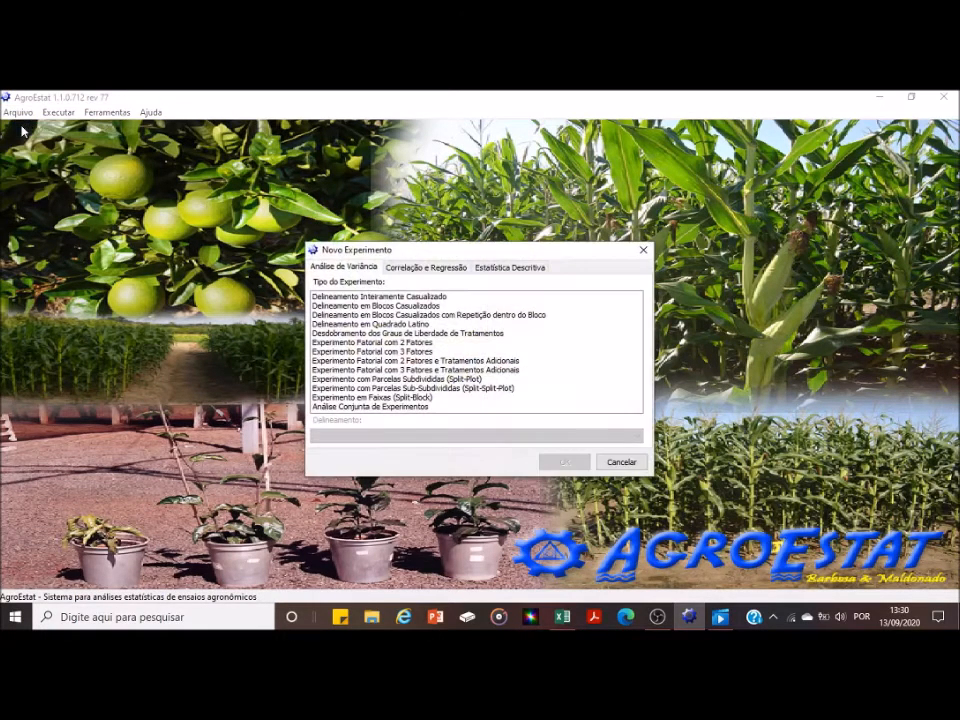
click(357, 306)
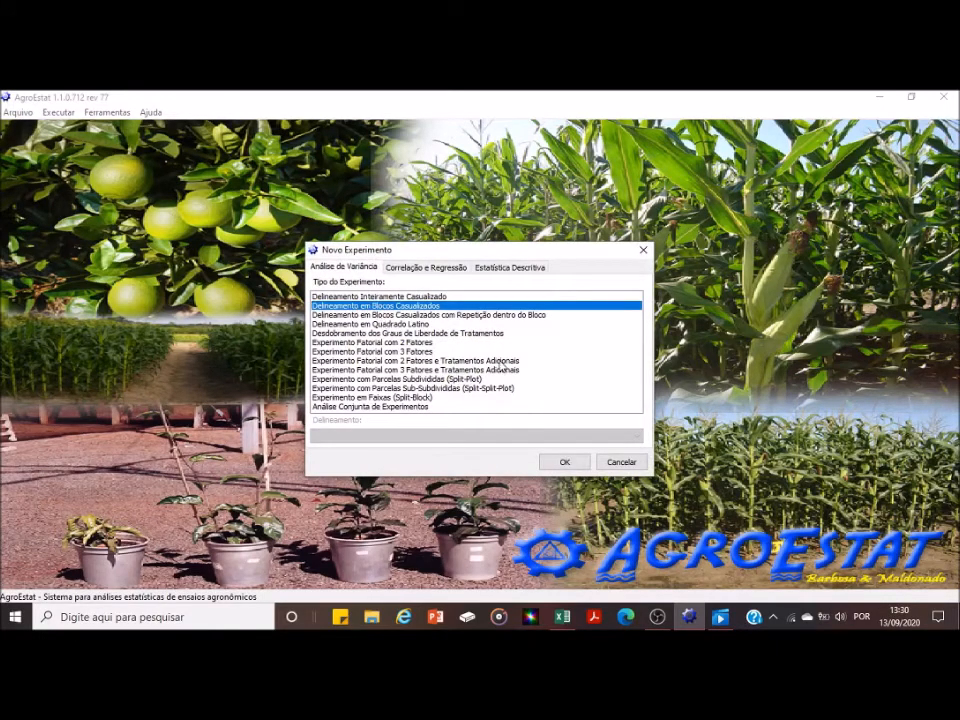
click(564, 463)
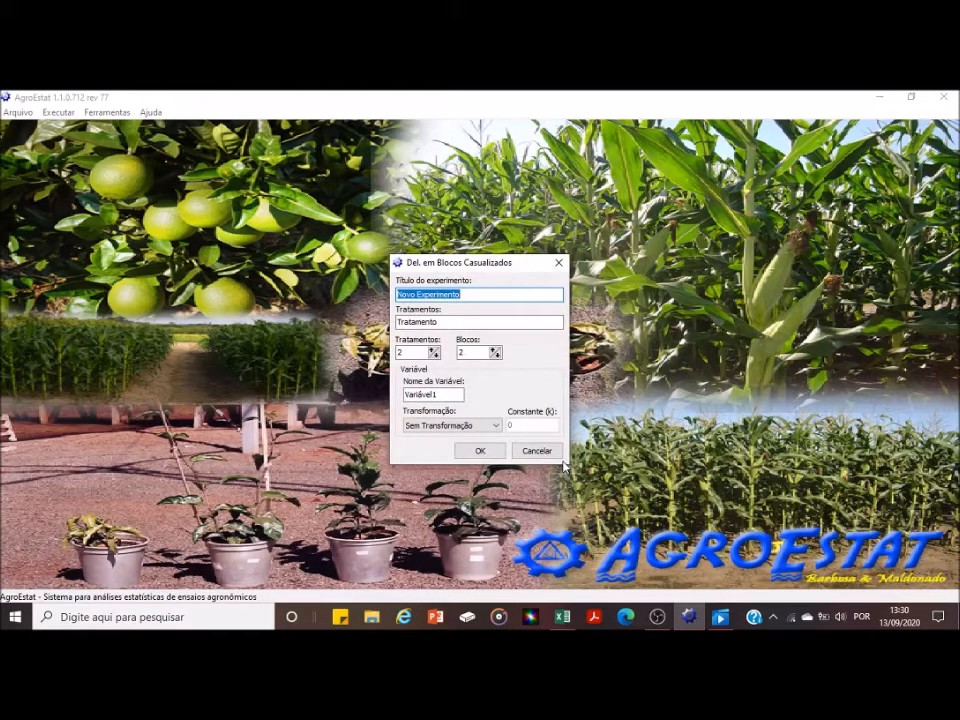
Title the experiment Exemplo DBC, name the treatments Adubos, and set 3 treatments and 4 blocks.
text(Exemplo DBC)
key(Tab)
text(Adubos)
click(433, 349)
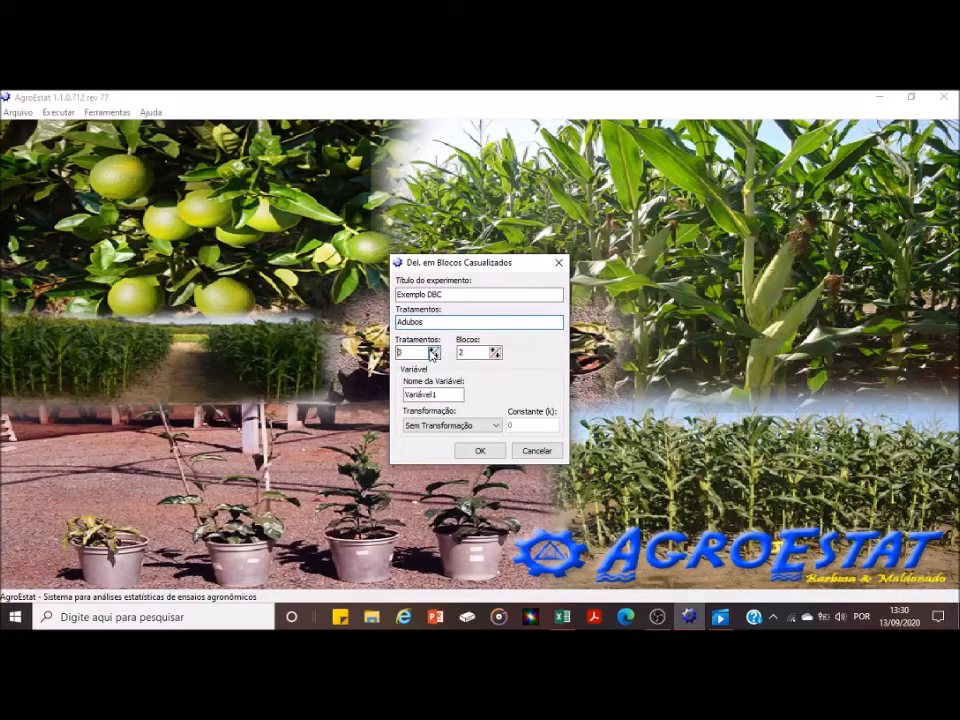
click(494, 350)
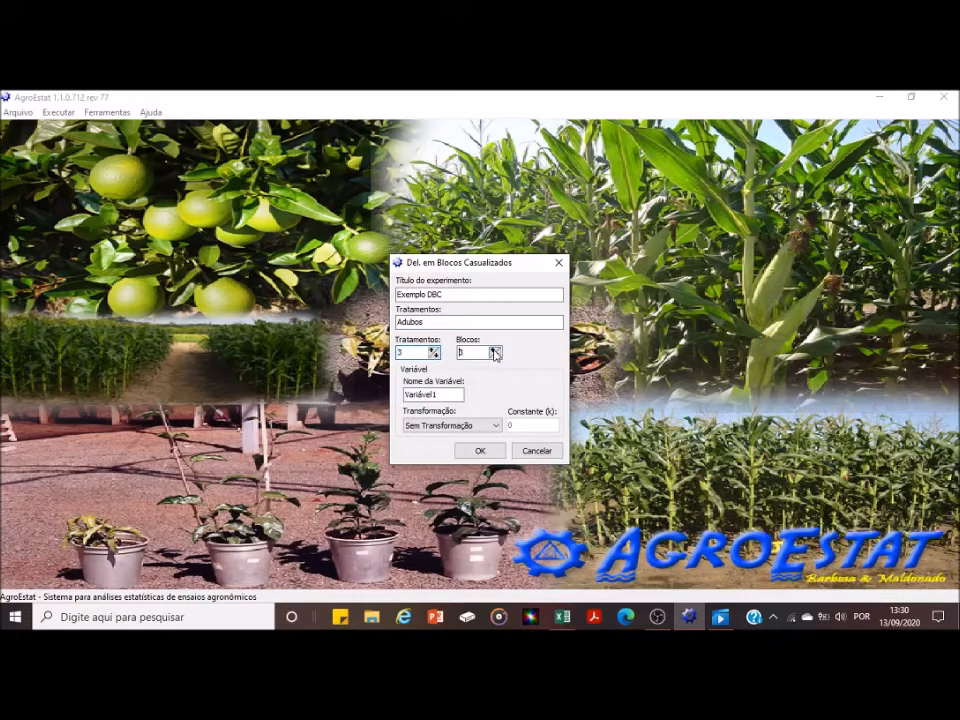
click(494, 349)
Name the variable Altura, leave it as Sem Transformação, and generate the experiment's data sheet.
drag(437, 394, 300, 296)
text(Altura)
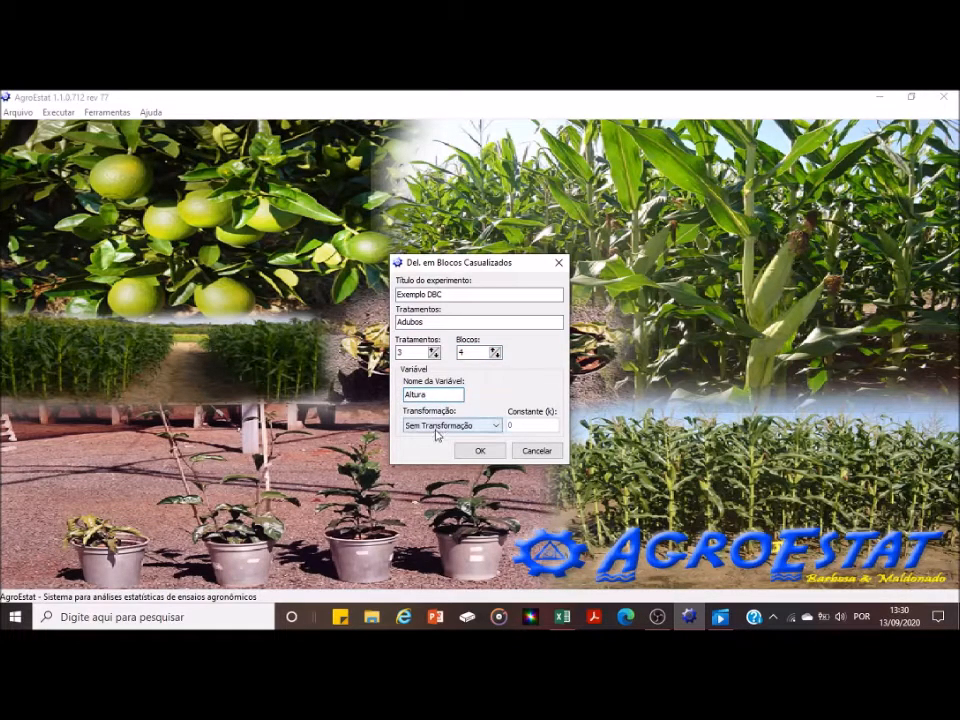
click(436, 426)
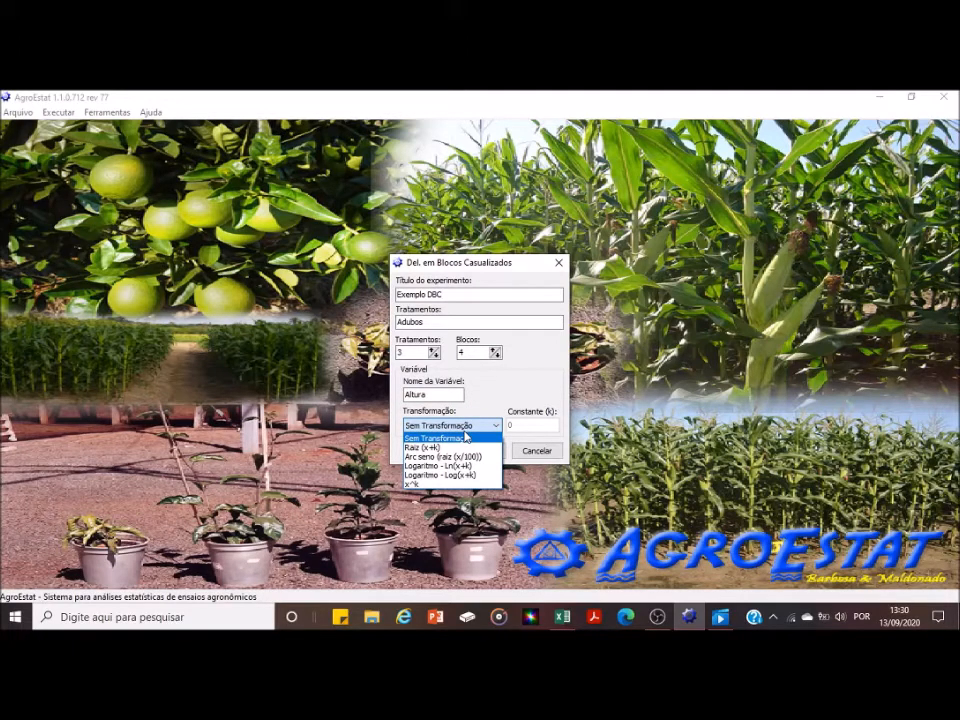
click(465, 437)
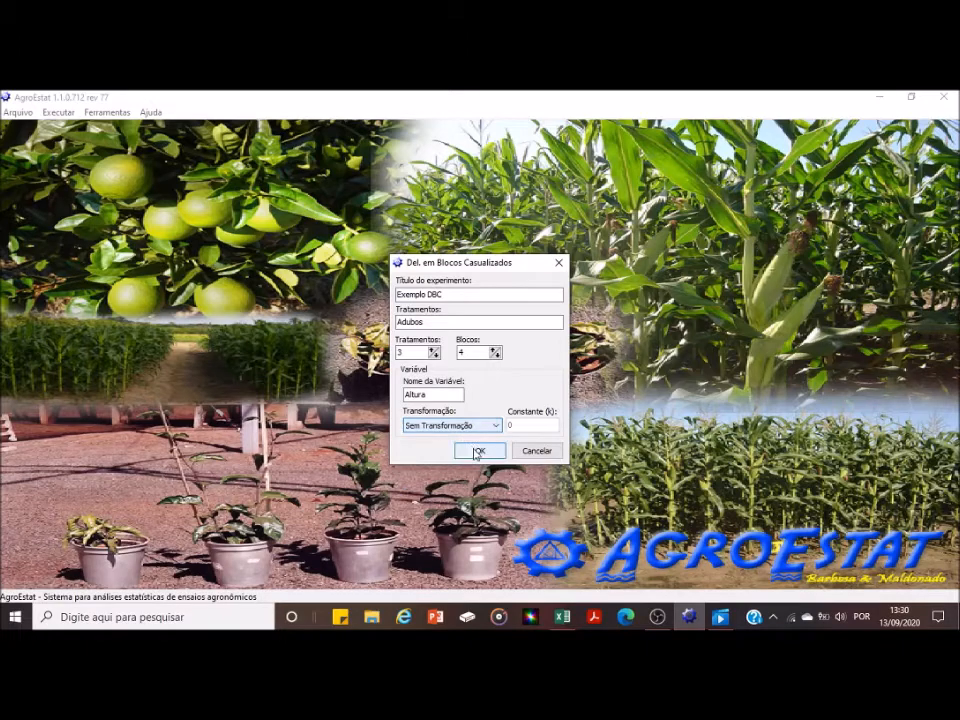
click(477, 451)
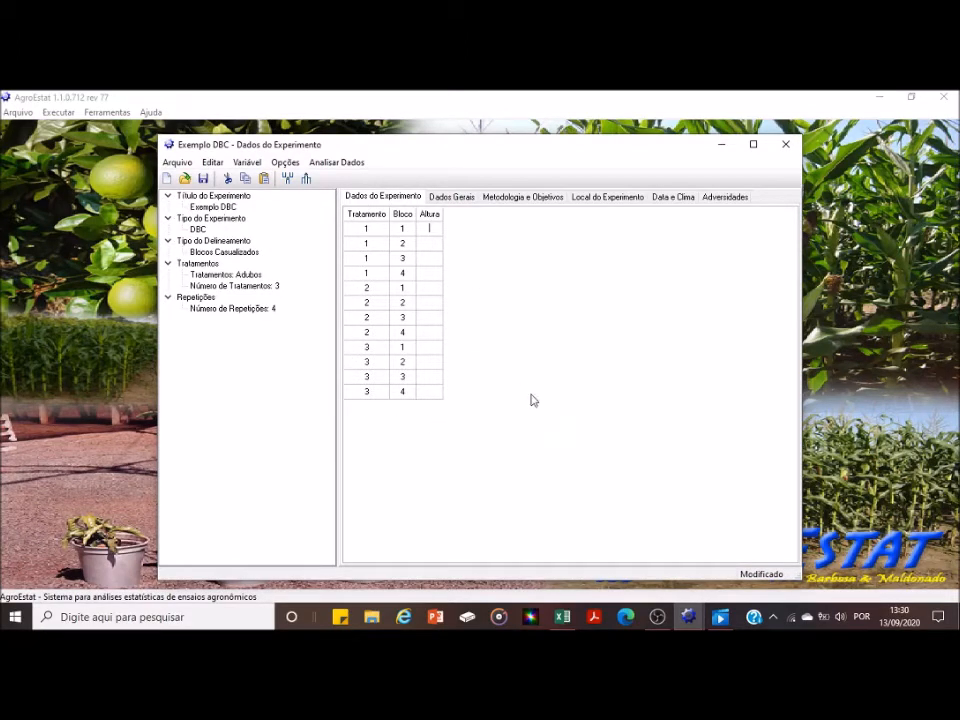
Switch to the Excel workbook and examine how the stacked table arranges the Adubo, Blocos and Altura columns.
click(562, 617)
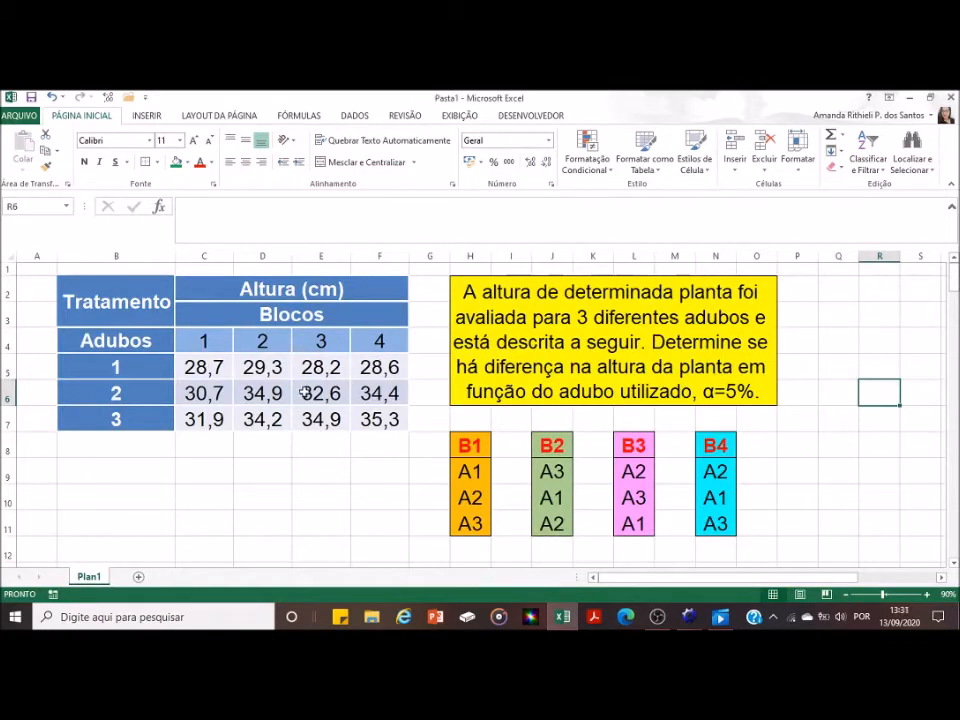
click(940, 578)
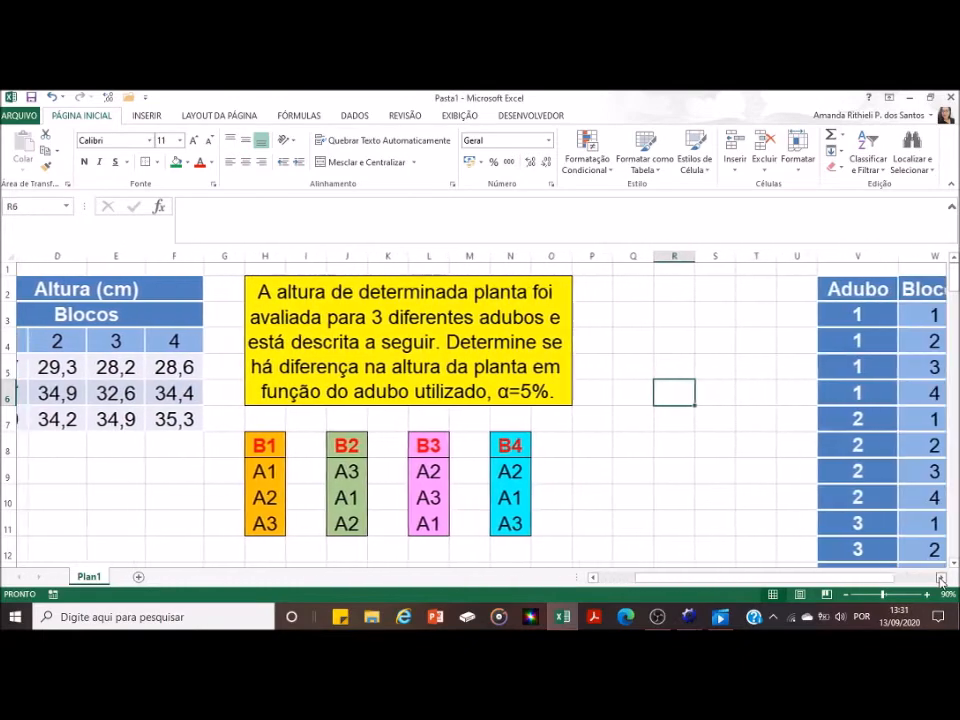
click(940, 578)
click(940, 578)
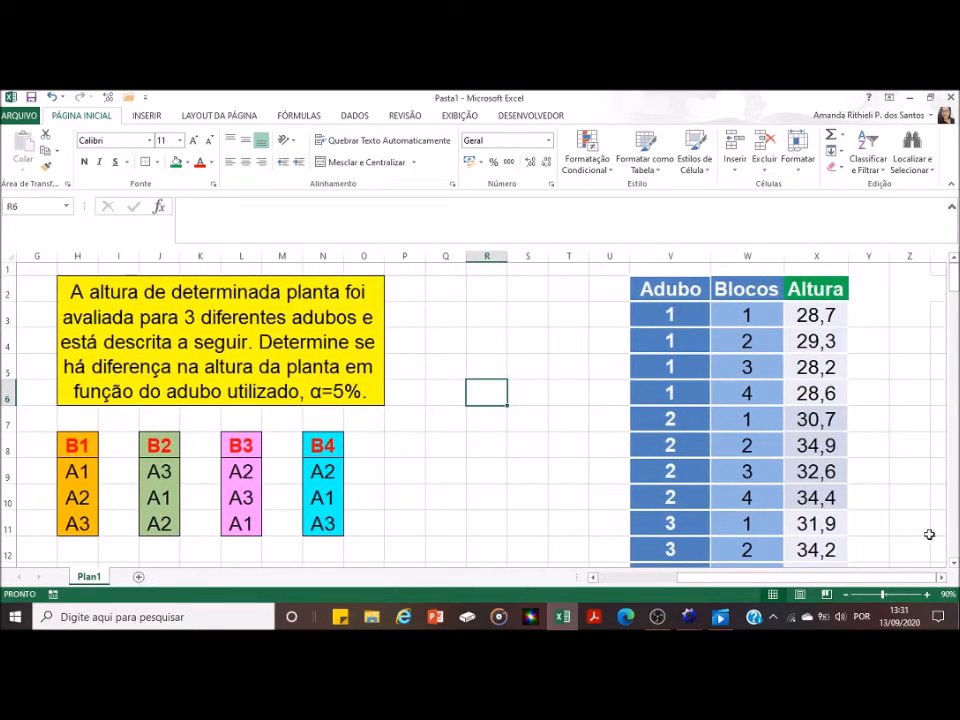
scroll(876, 350, down, 1)
scroll(876, 349, up, 1)
click(687, 271)
drag(687, 271, 690, 343)
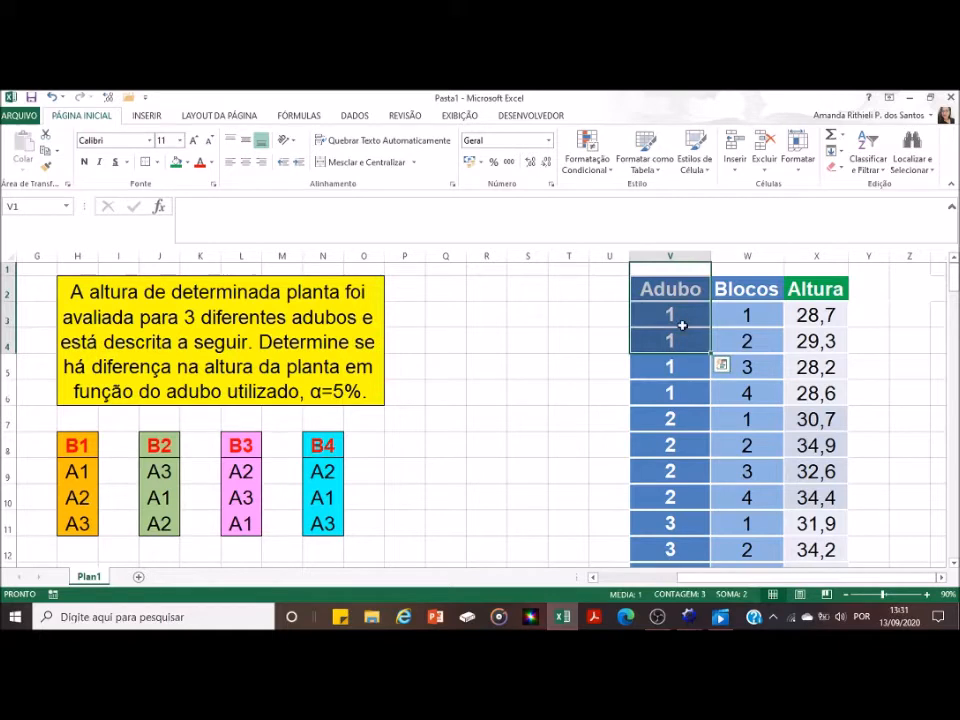
click(680, 316)
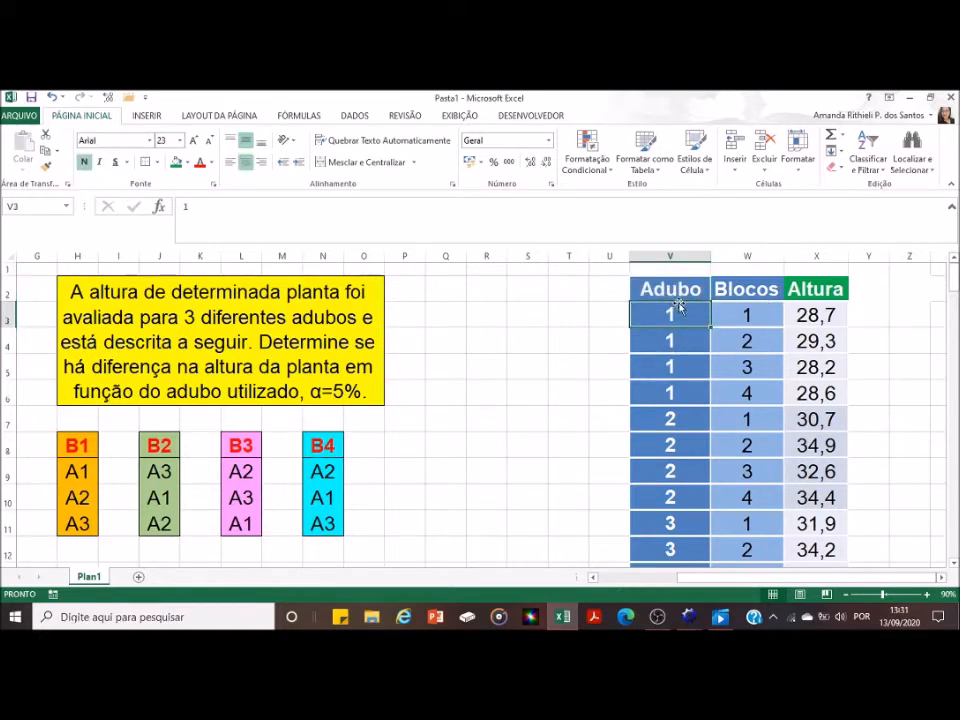
click(744, 314)
click(744, 340)
click(745, 366)
click(748, 395)
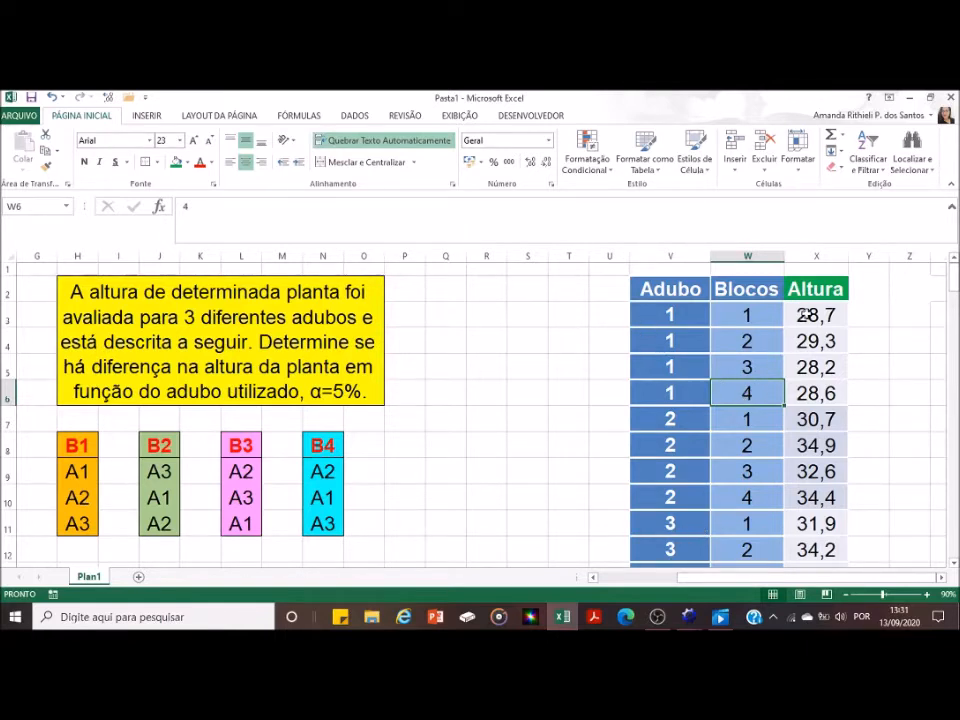
Copy the Altura values X3:X14 from the Excel table and paste them into the Altura column of the AgroEstat data sheet.
drag(805, 313, 822, 535)
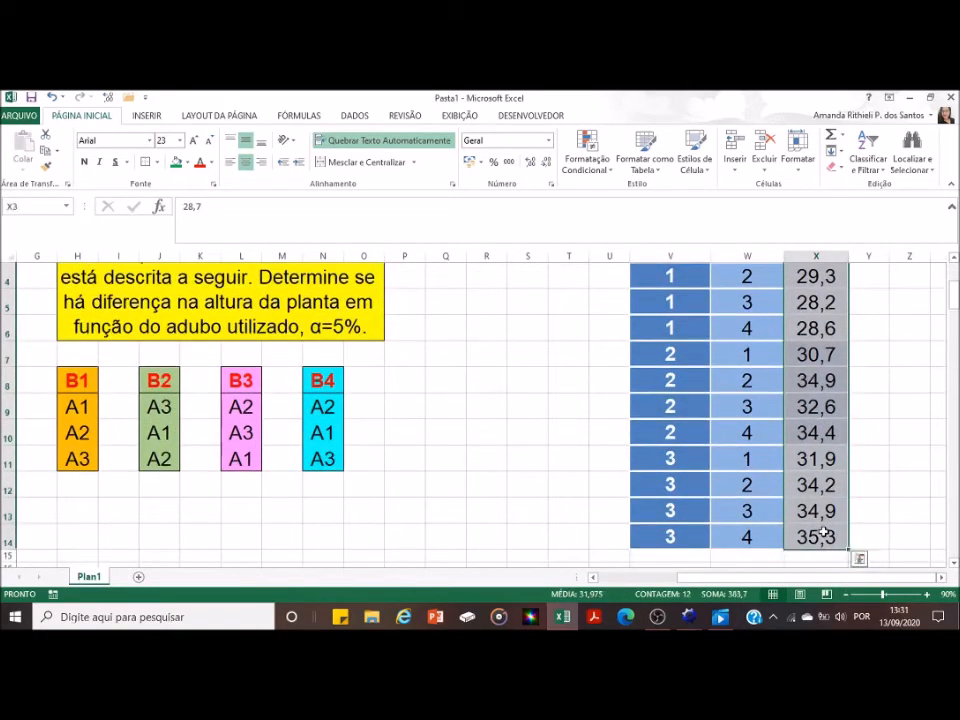
key(ctrl+c)
mouse_move(688, 620)
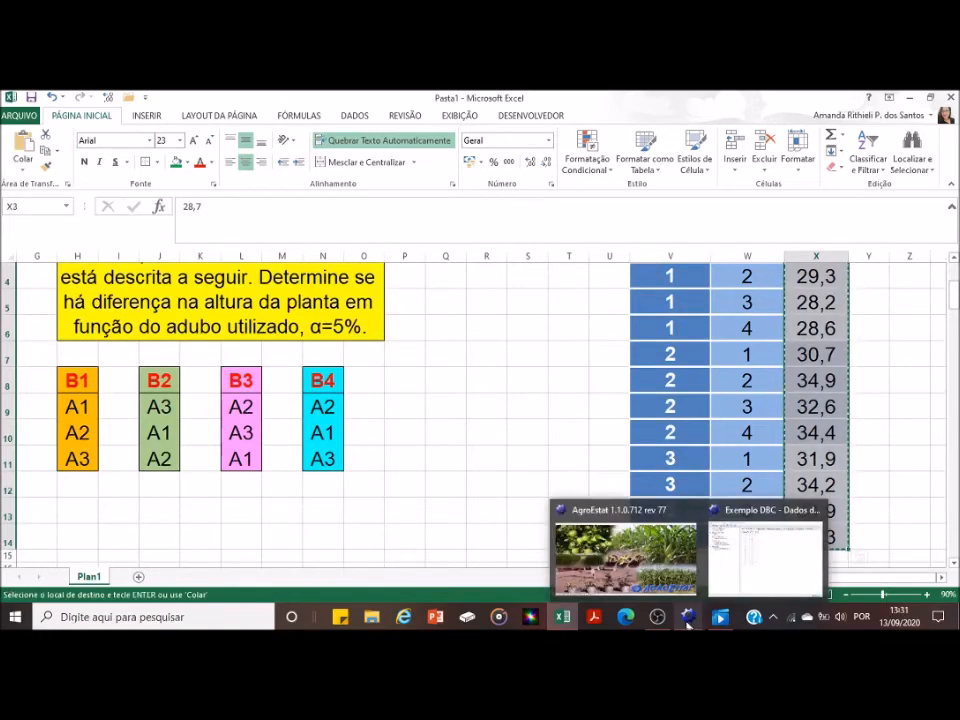
click(725, 565)
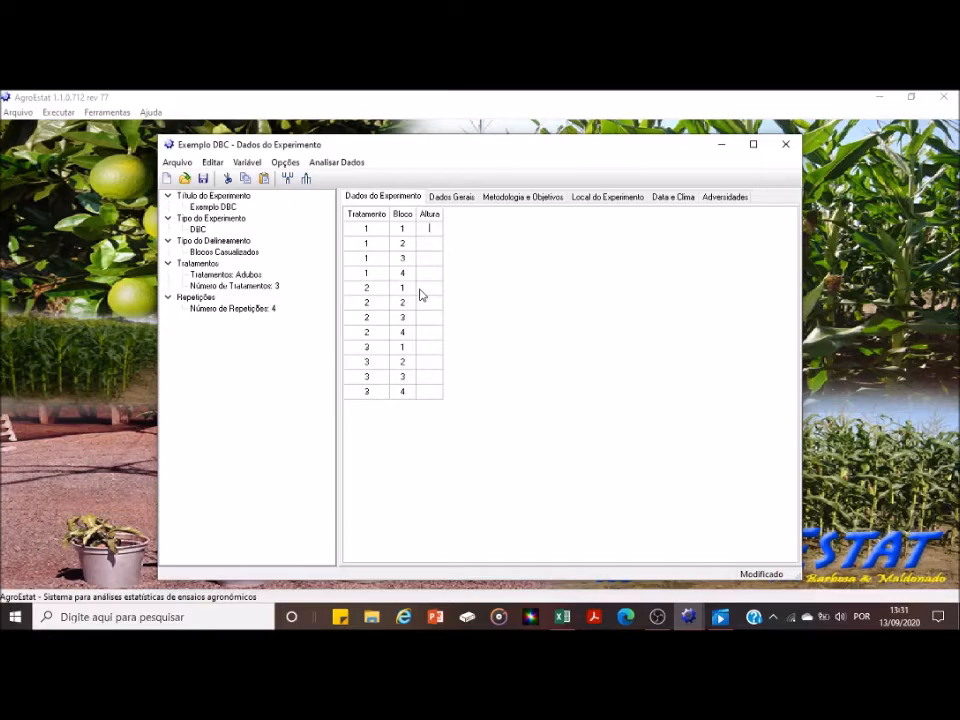
key(ctrl+v)
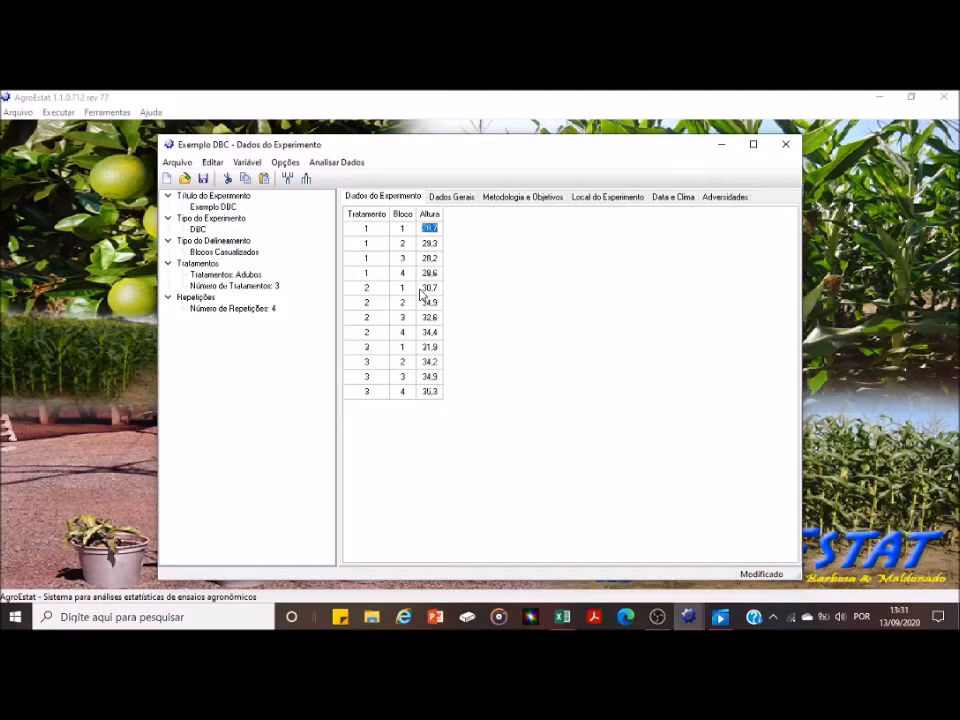
Process the analysis of variance for Altura with Teste de Tukey as the mean comparison at 5% significance.
click(327, 165)
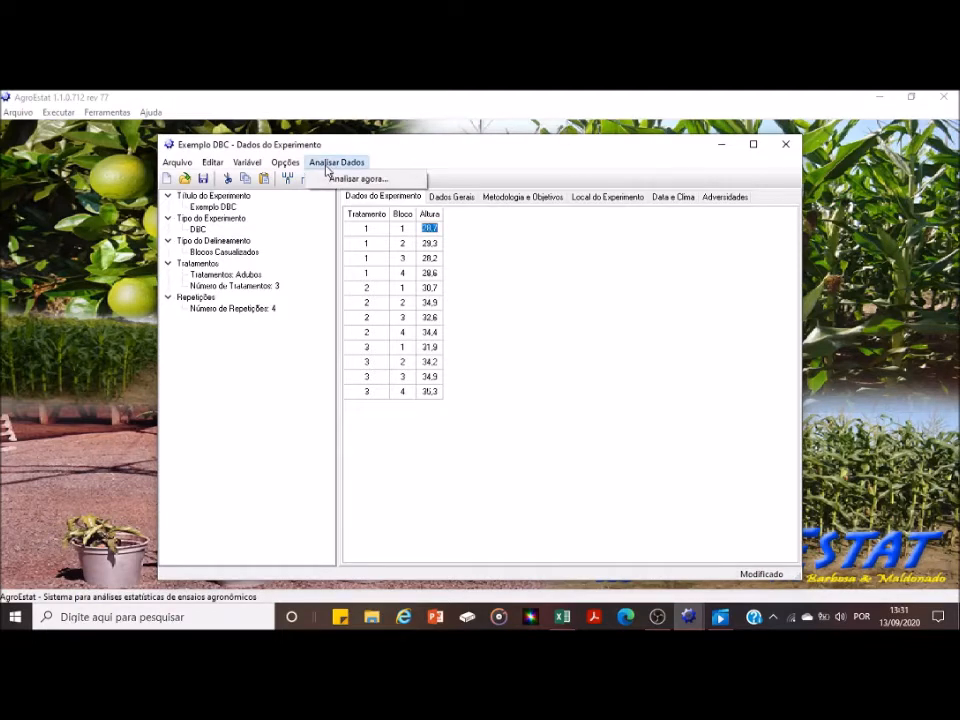
click(330, 177)
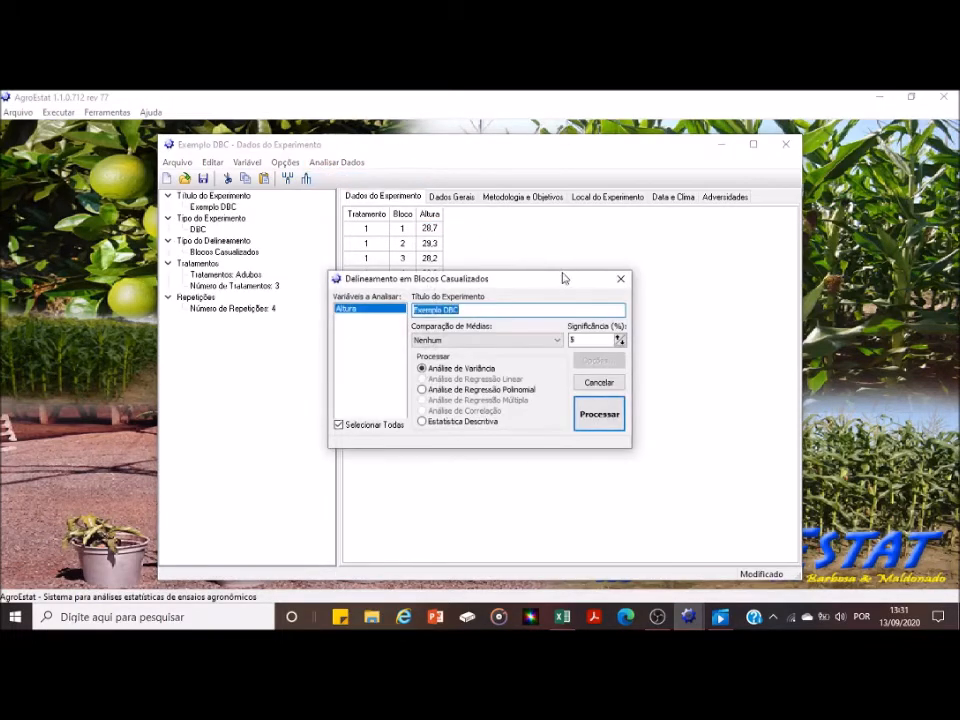
click(438, 341)
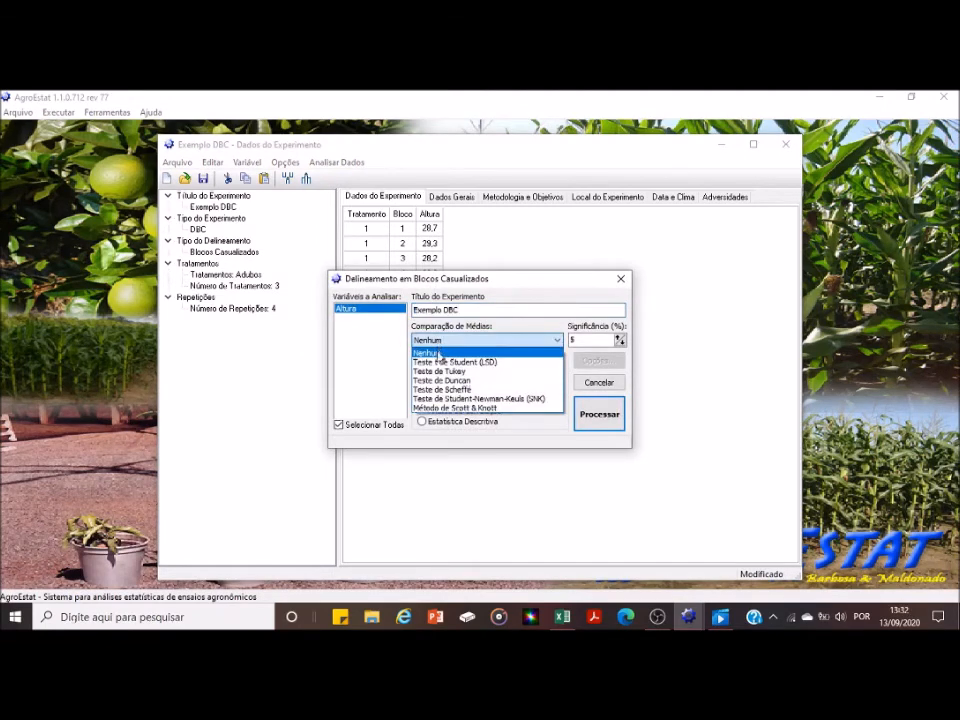
click(440, 376)
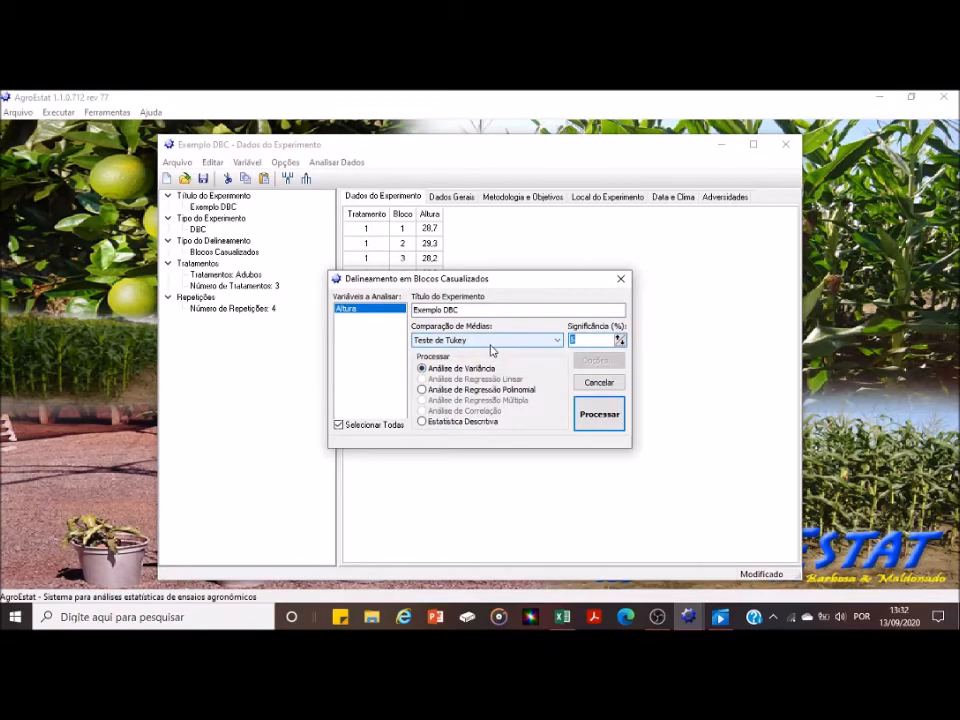
click(602, 419)
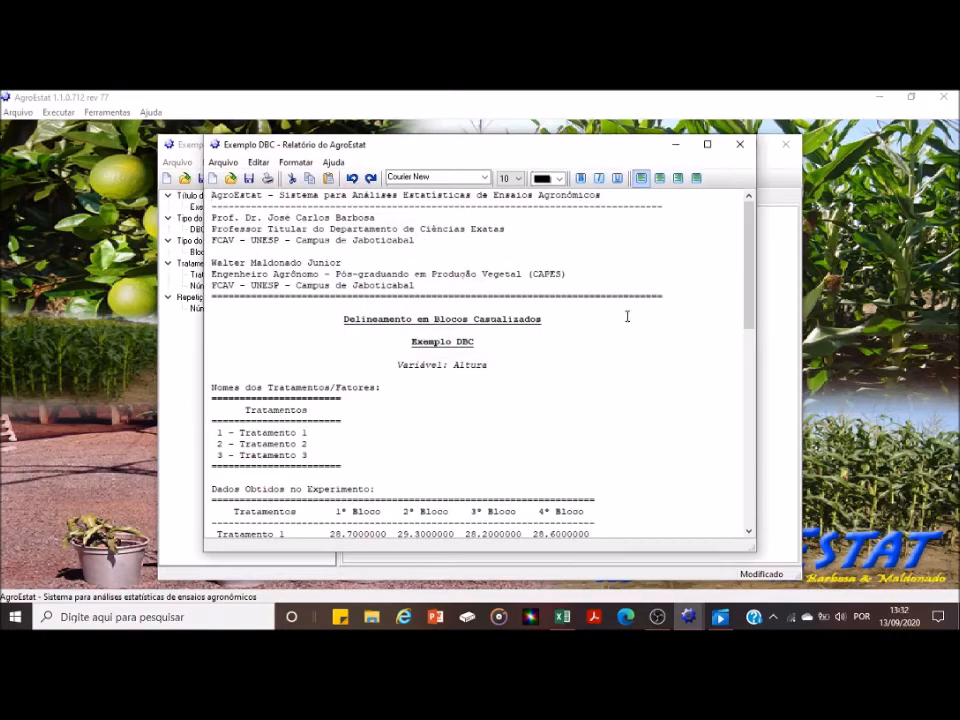
Maximize the report and review the experiment data, the descriptive statistics and the analysis-of-variance table.
click(707, 145)
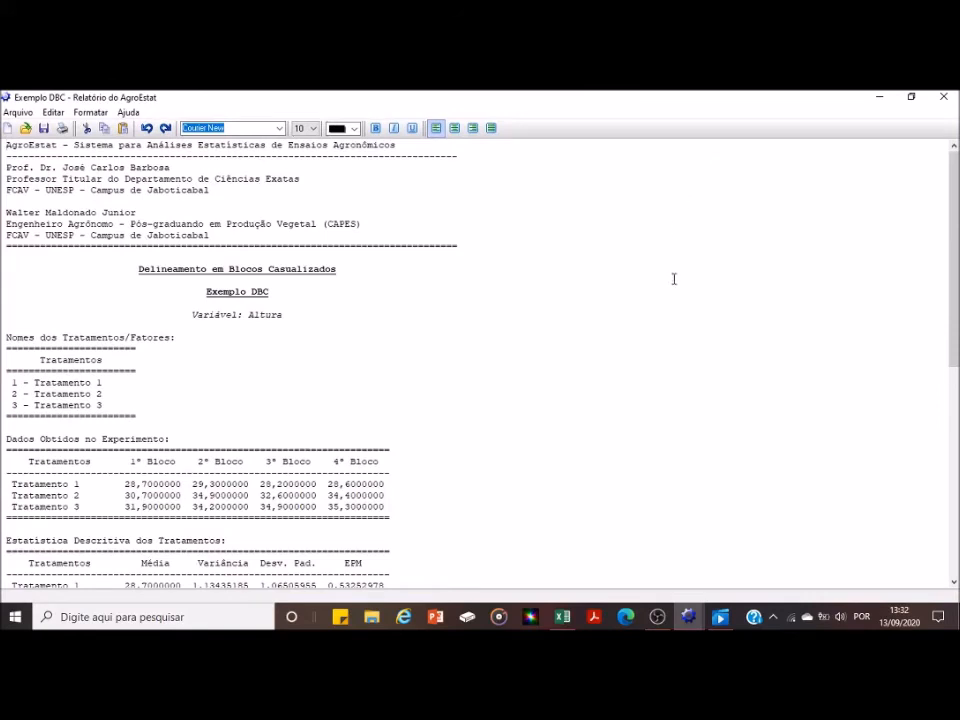
scroll(495, 355, down, 2)
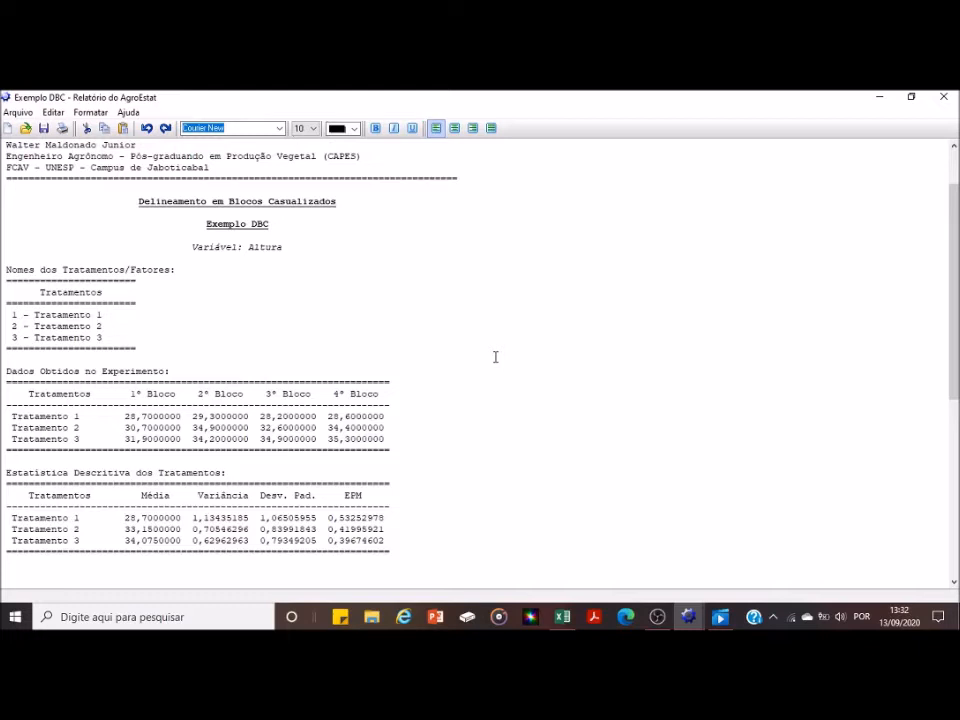
scroll(141, 313, down, 1)
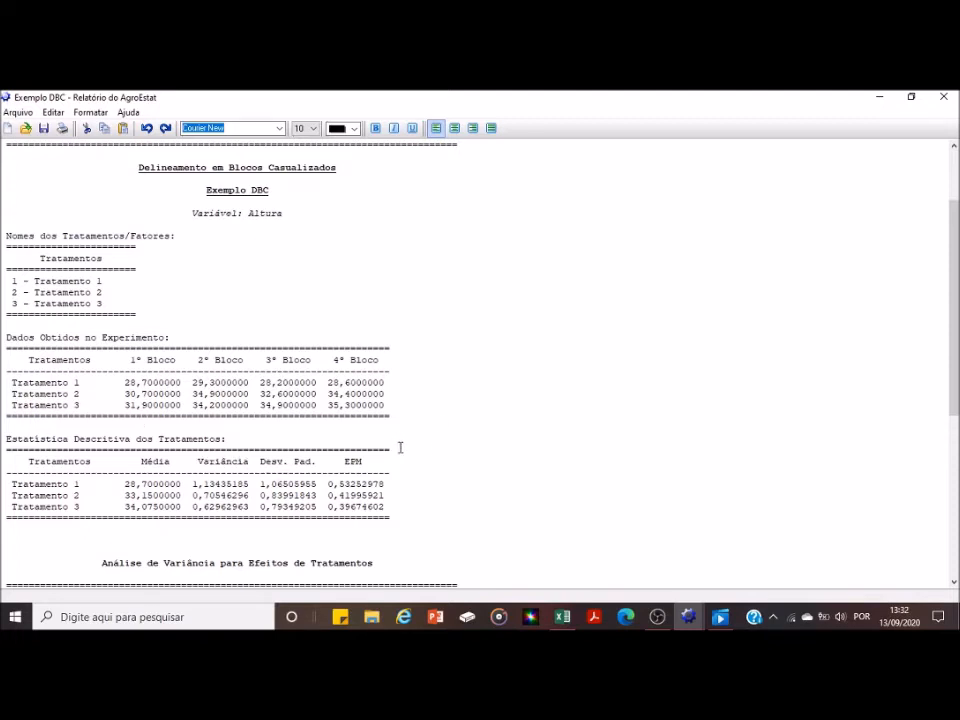
scroll(456, 441, down, 5)
scroll(456, 441, down, 4)
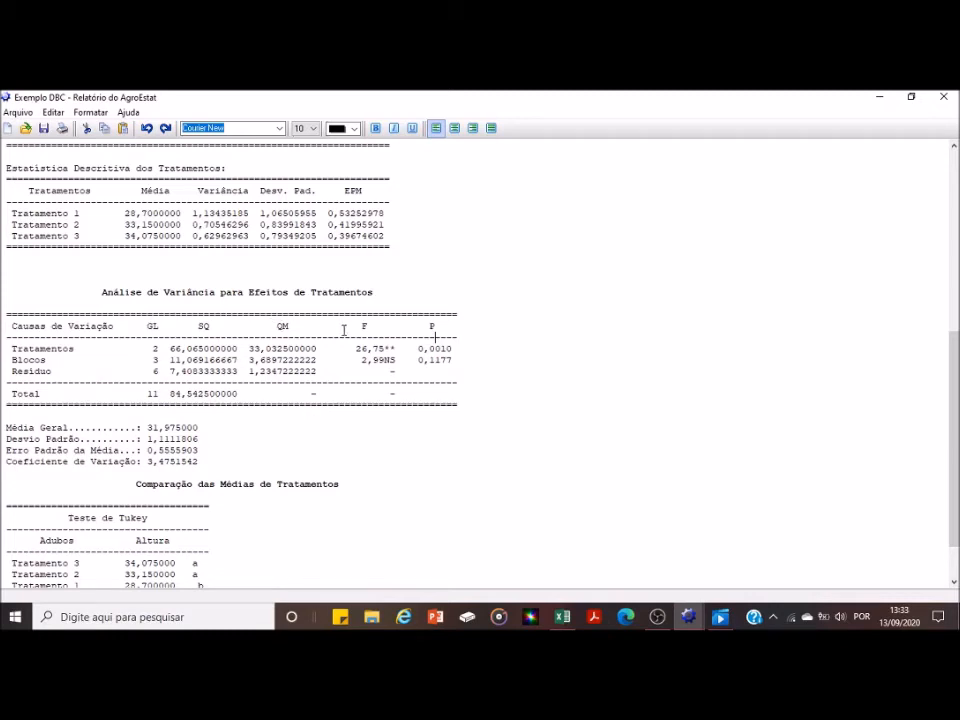
Examine the F and P values of the Tratamentos row in the analysis-of-variance table.
drag(395, 348, 8, 348)
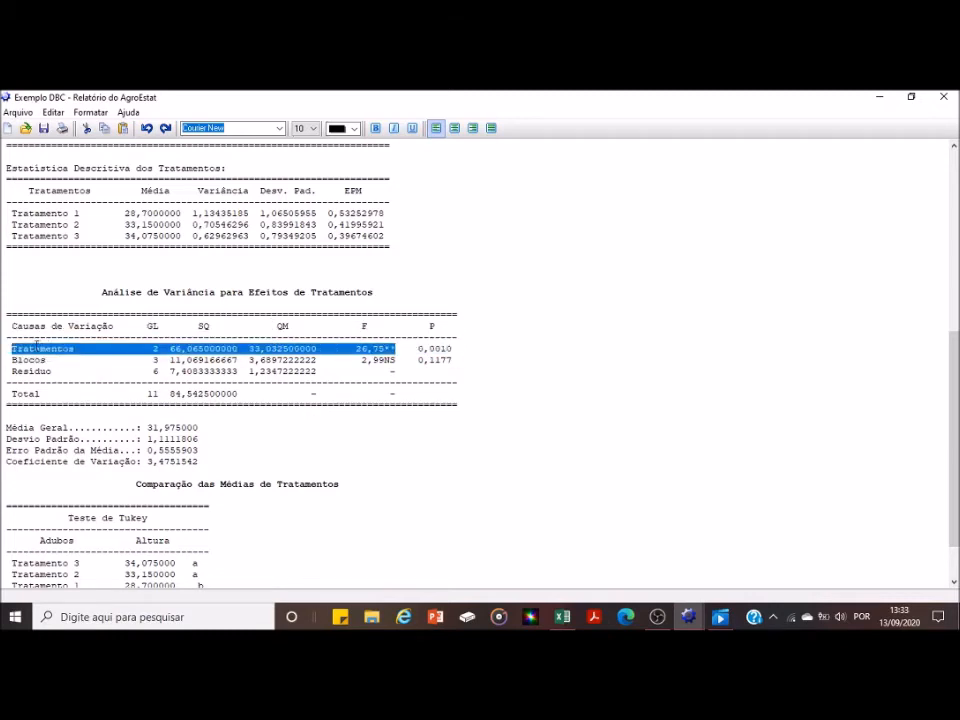
click(546, 326)
click(395, 348)
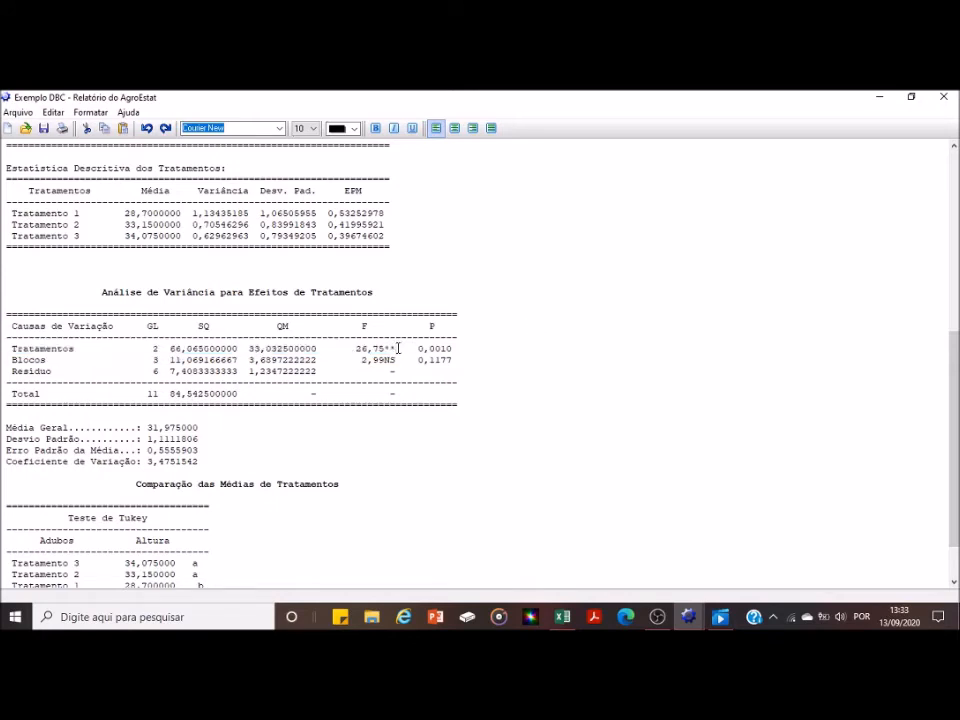
drag(452, 348, 384, 348)
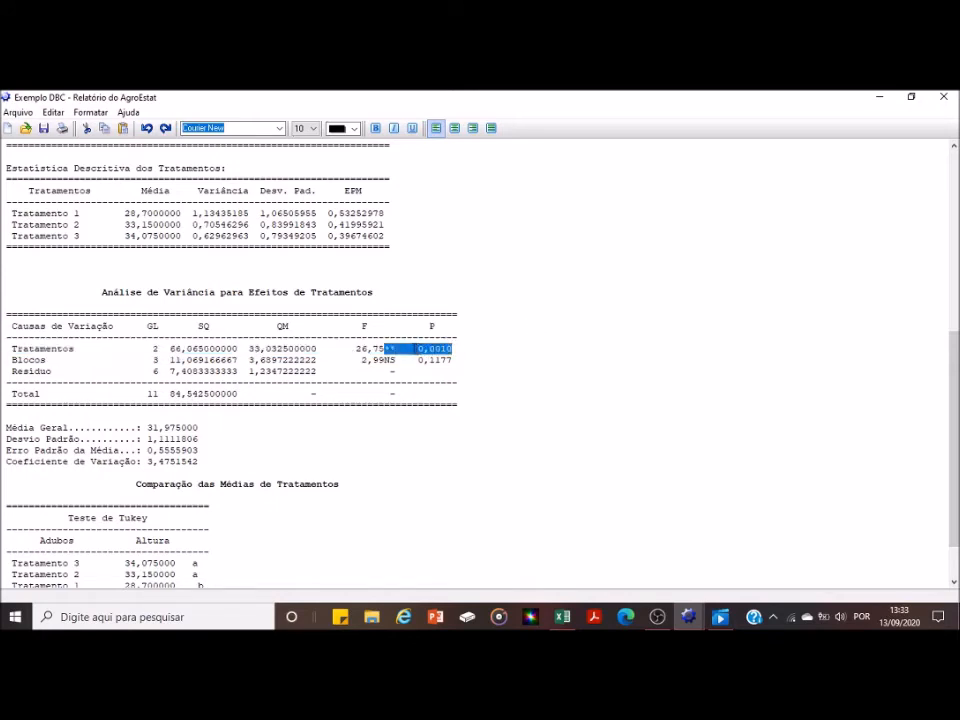
click(498, 353)
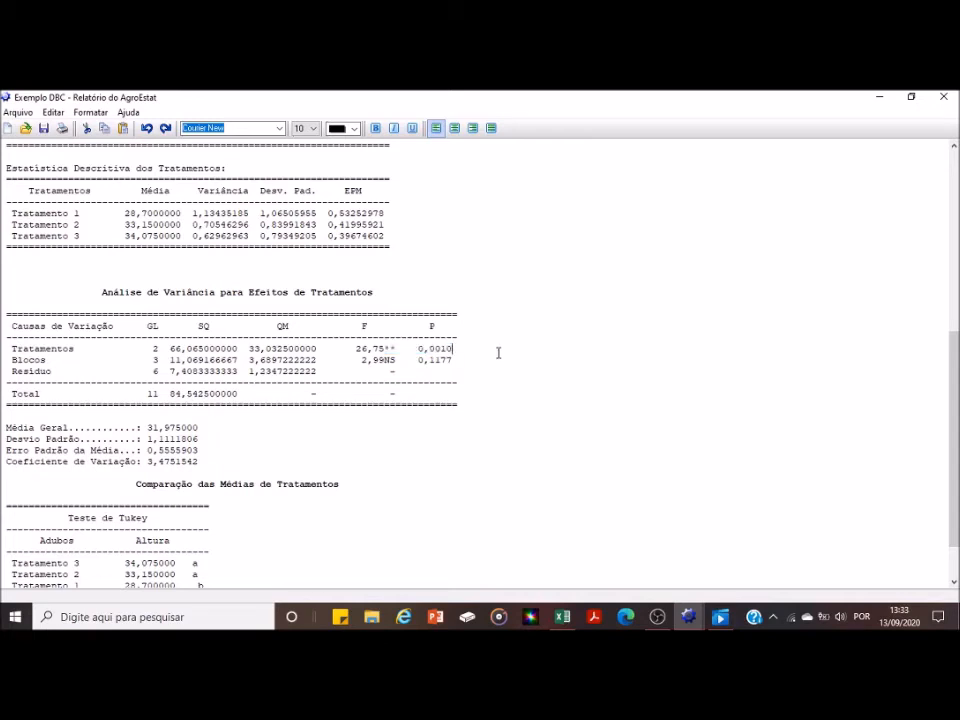